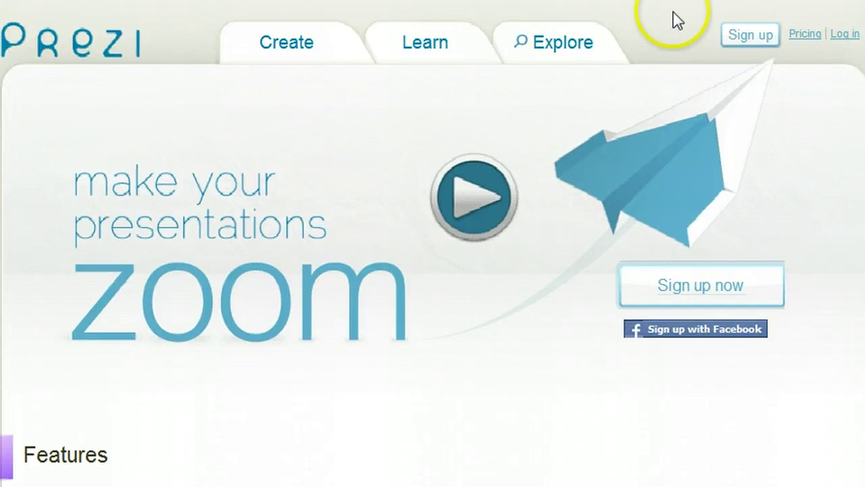
- Sign in, browse the Learn tutorials and Explore gallery, then return to Your prezis
click(840, 36)
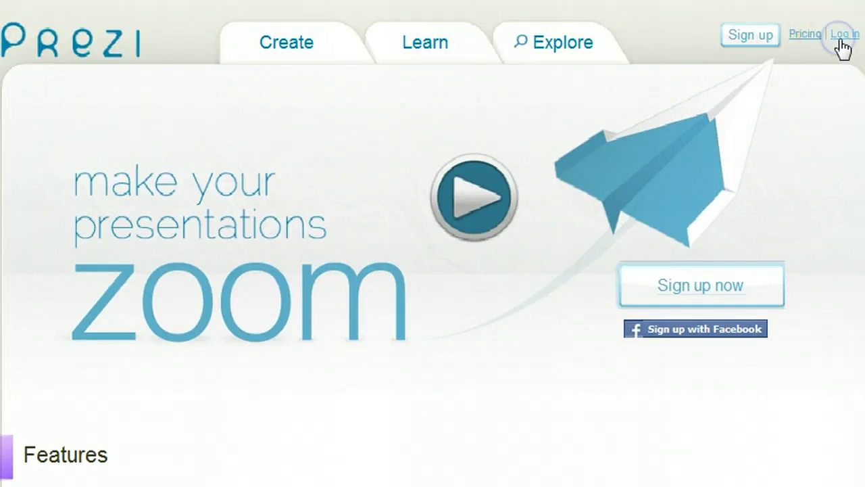
click(313, 374)
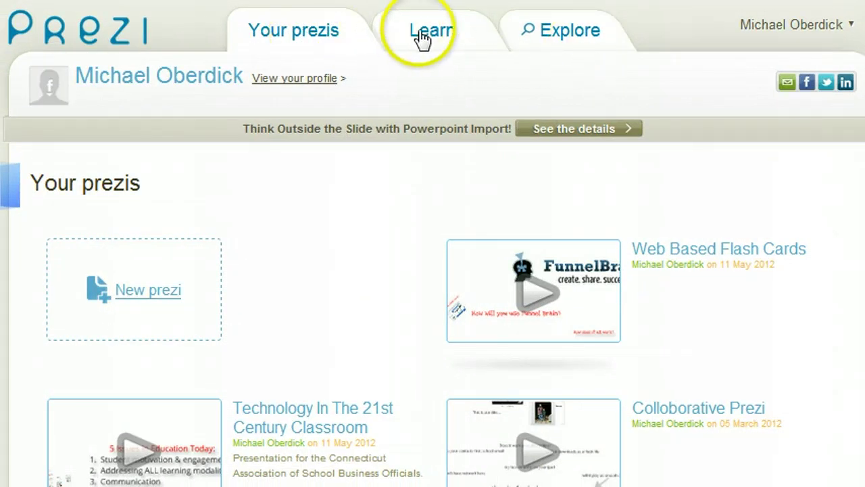
click(420, 32)
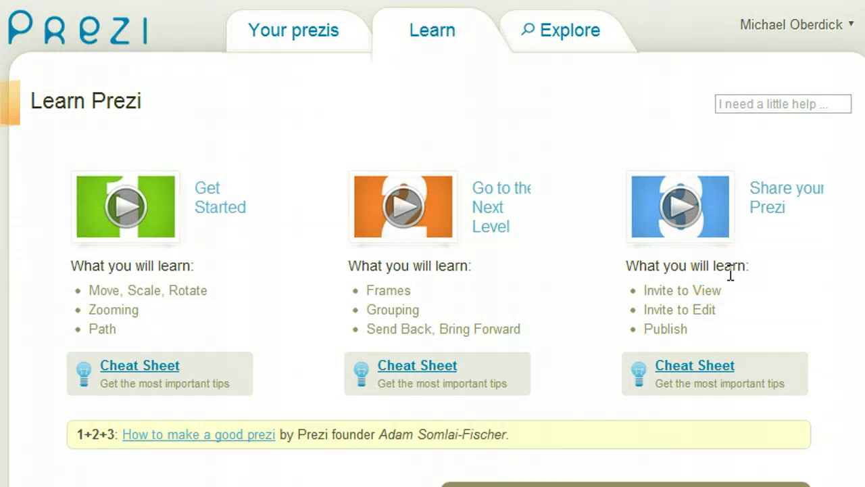
click(559, 44)
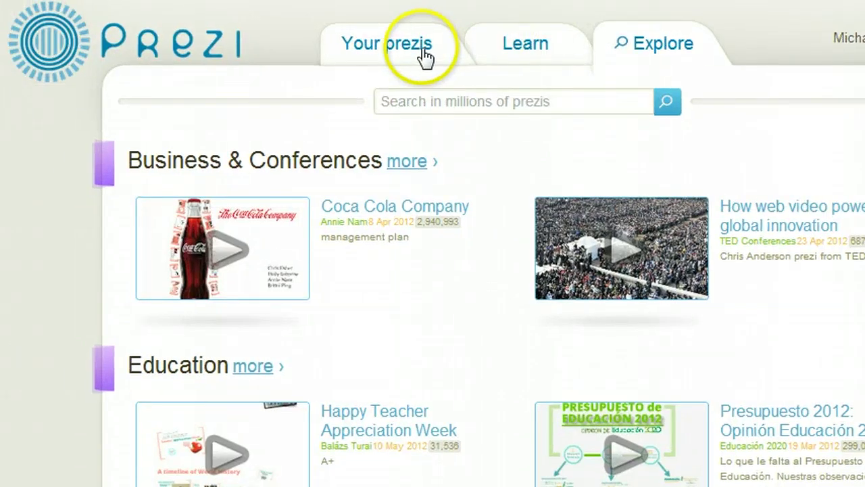
click(425, 57)
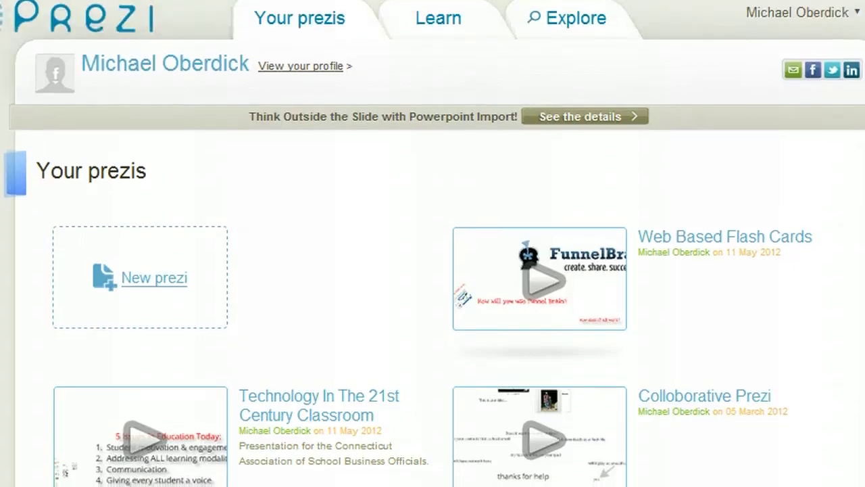
- Start a new prezi titled 'Tutorial Prezi' and move on to its description
click(149, 308)
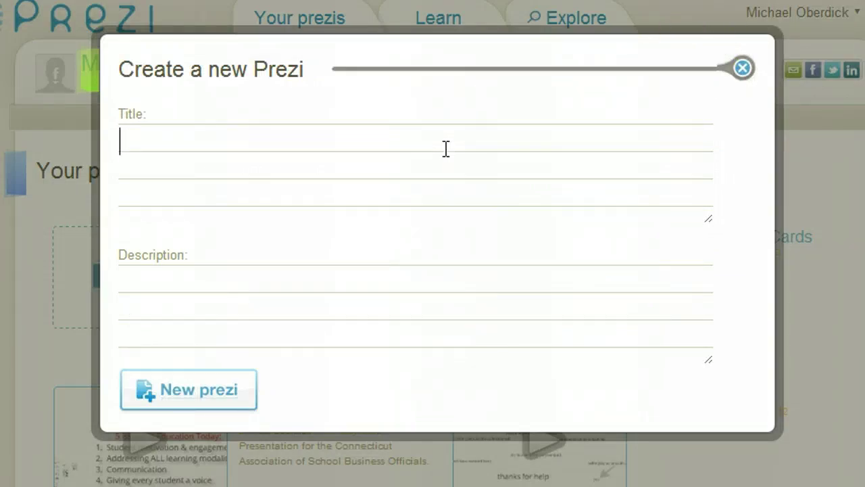
text(Tutorial Prezi)
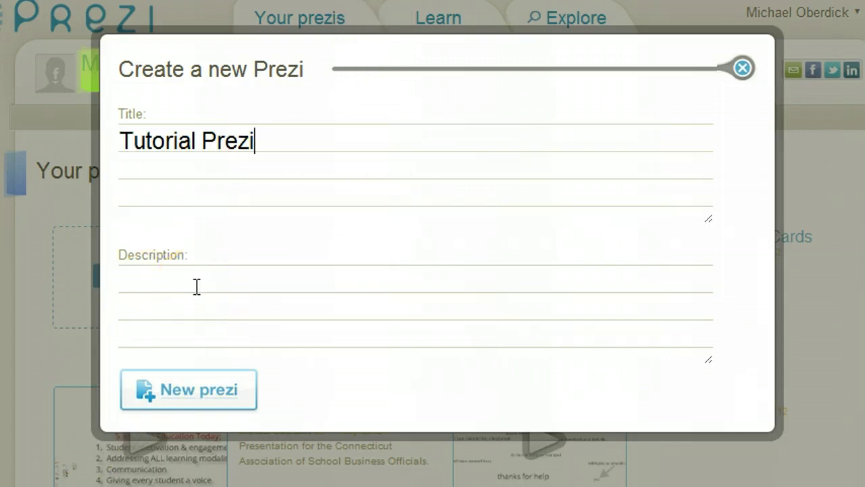
click(242, 328)
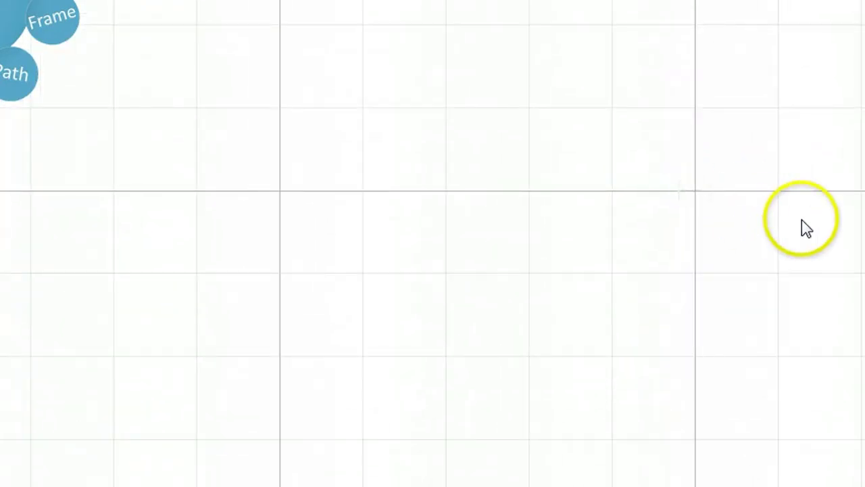
scroll(802, 226, up, 3)
scroll(801, 226, up, 2)
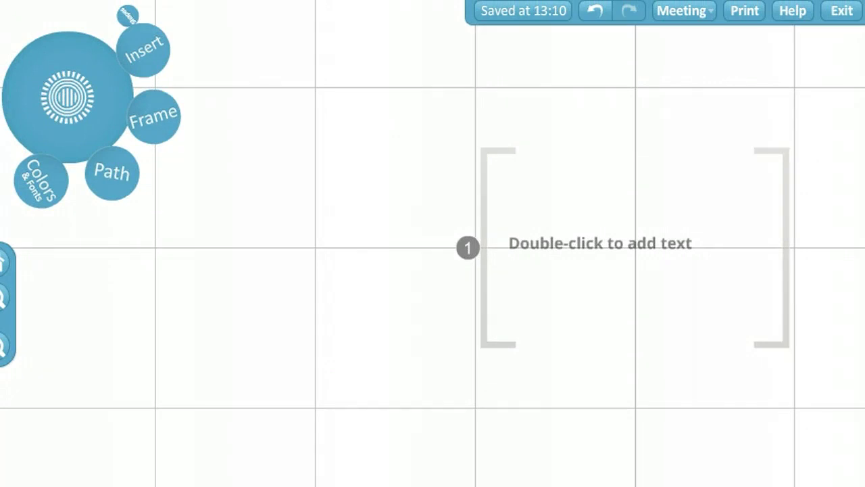
- Draw a straight arrow from the lower left pointing up-right toward the numbered frame
click(156, 57)
click(143, 37)
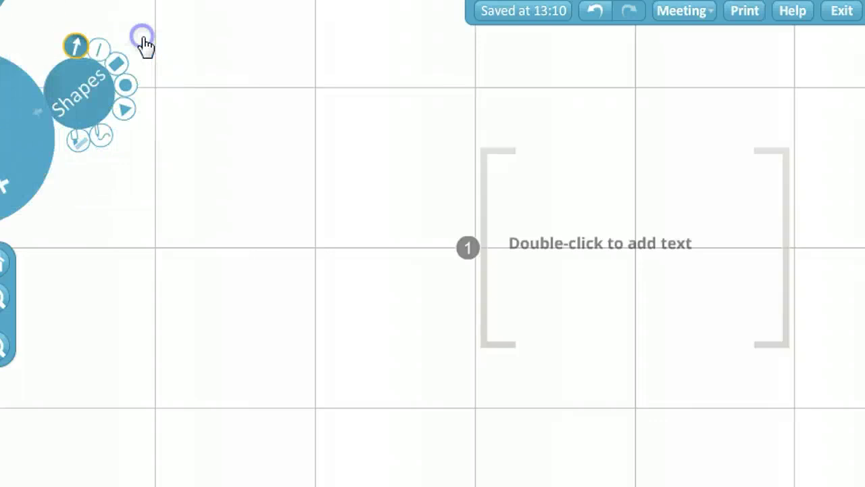
click(57, 190)
click(122, 29)
mouse_move(126, 330)
mouse_down()
mouse_move(188, 298)
mouse_move(386, 146)
mouse_up()
click(381, 332)
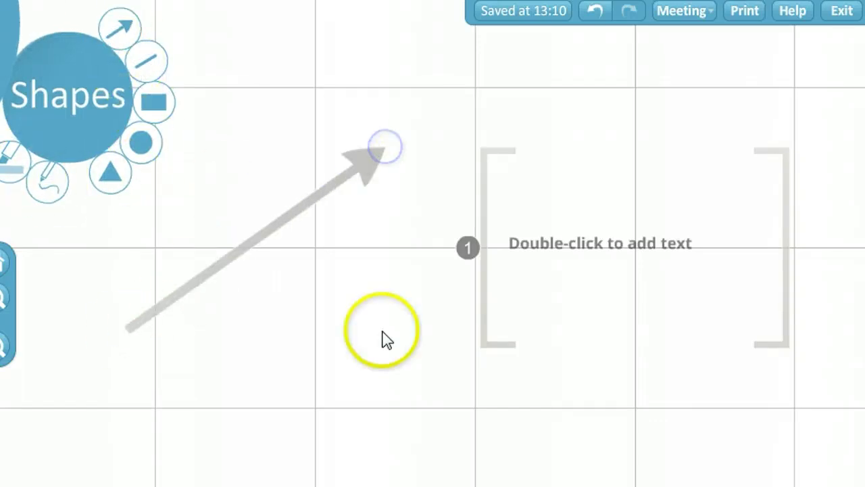
click(373, 195)
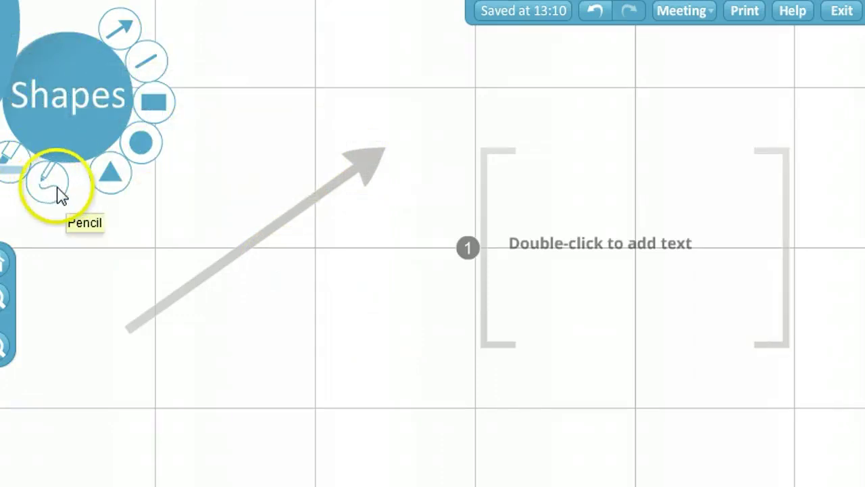
click(8, 70)
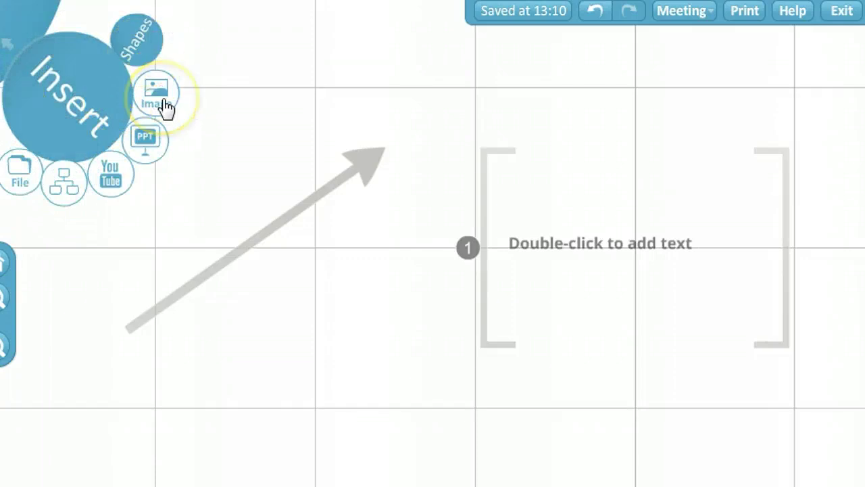
click(147, 141)
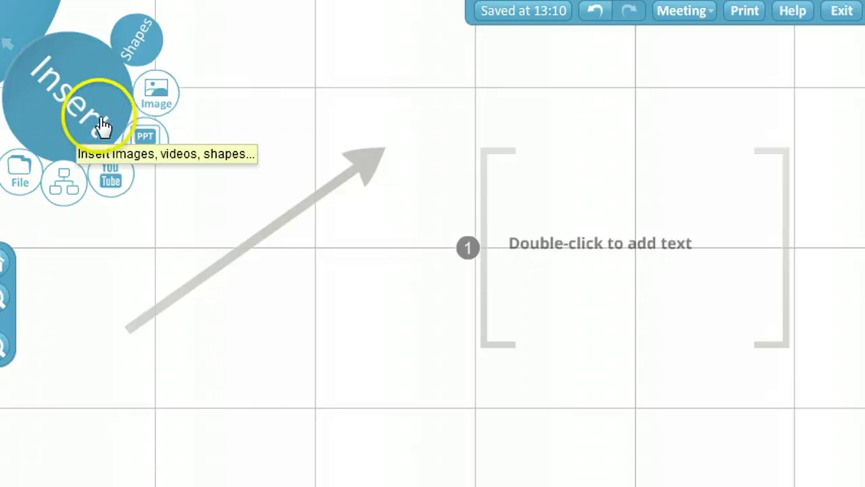
- Search web images for 'Prezi' and place the Prezi logo on the canvas
click(159, 100)
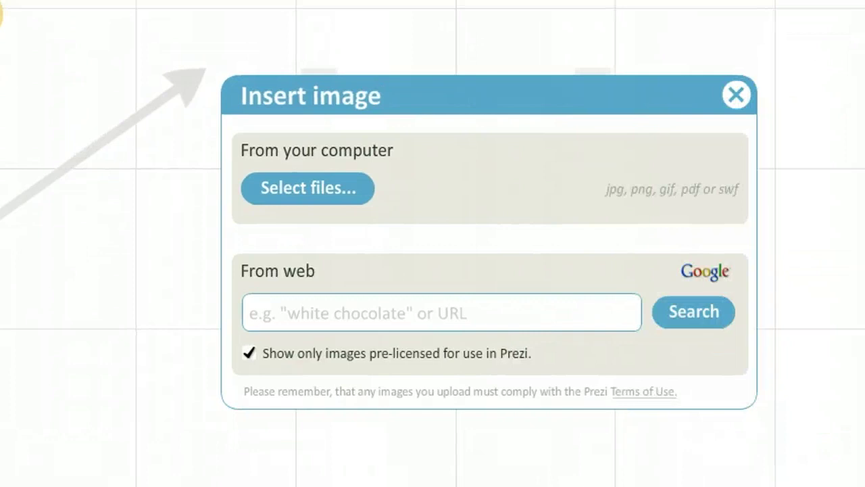
click(297, 314)
click(694, 310)
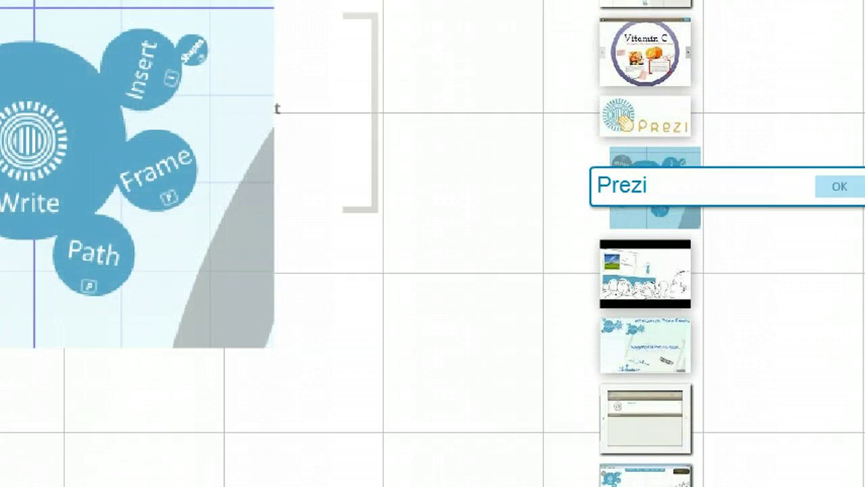
click(660, 132)
scroll(661, 135, up, 1)
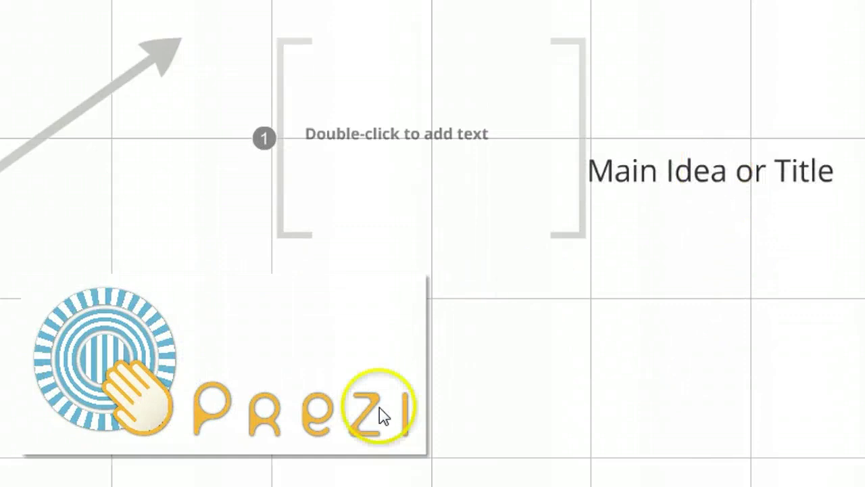
click(159, 73)
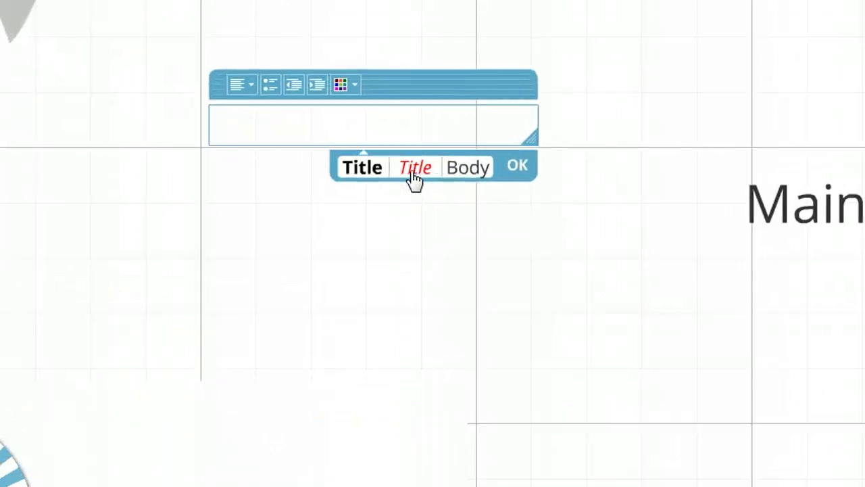
click(515, 169)
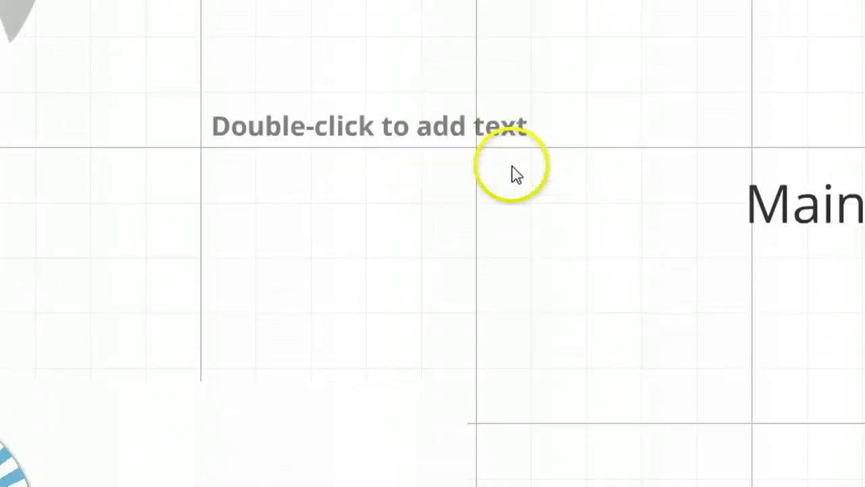
click(406, 130)
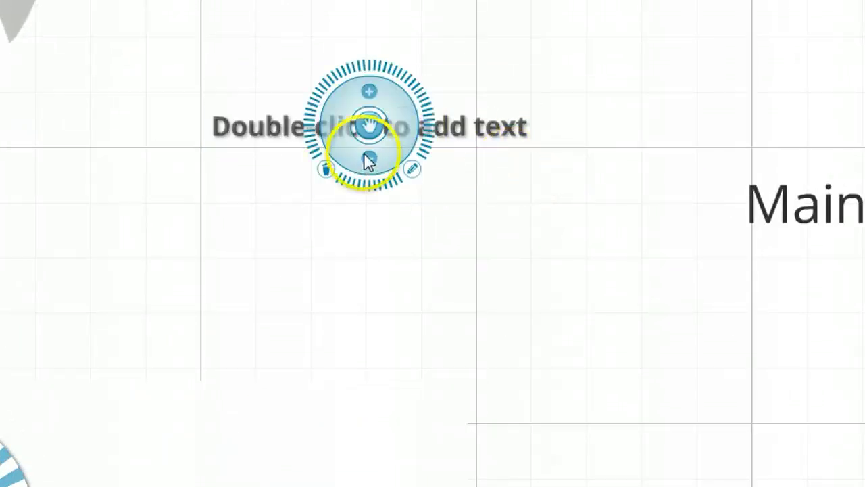
click(369, 158)
click(368, 91)
click(368, 92)
- Shrink the placeholder text back to its earlier size
click(369, 157)
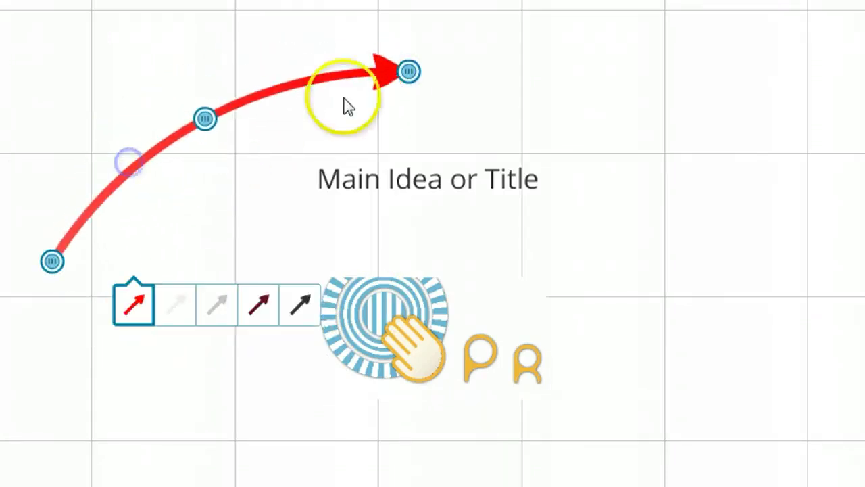
- Move the red arrow down-left and centre the logo under the 'Main Idea or Title' heading
mouse_move(304, 85)
mouse_down()
mouse_move(281, 137)
mouse_move(287, 143)
mouse_up()
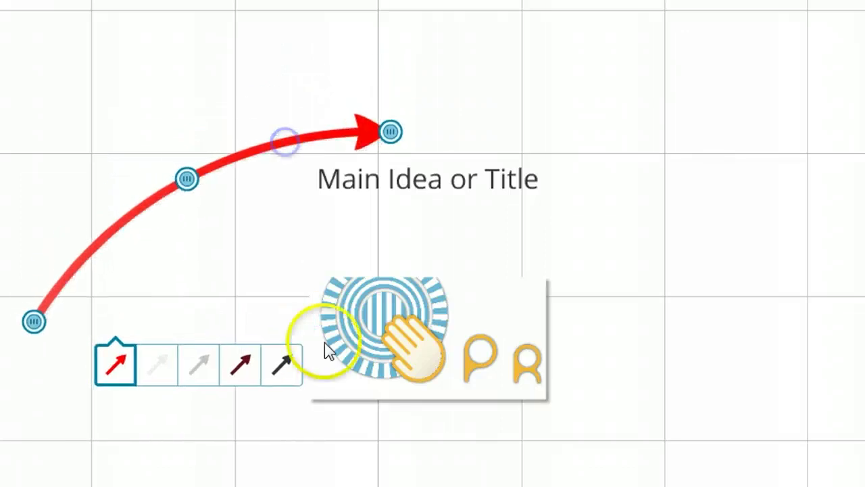
click(174, 144)
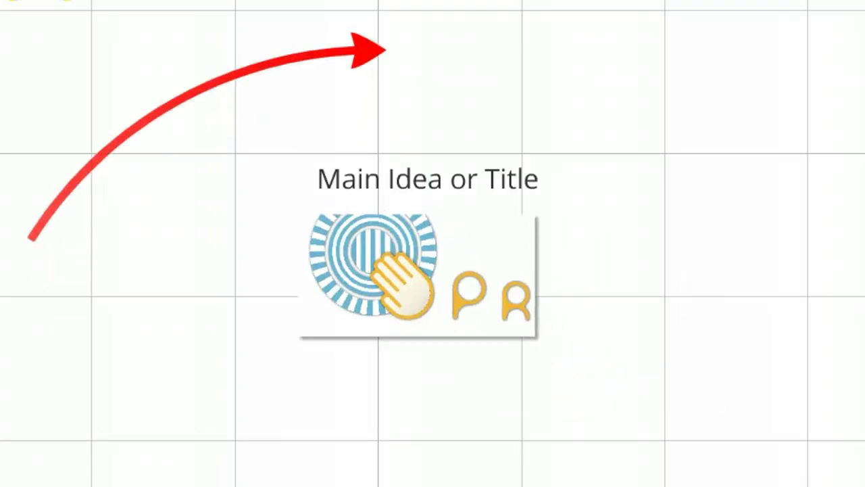
drag(461, 265, 472, 261)
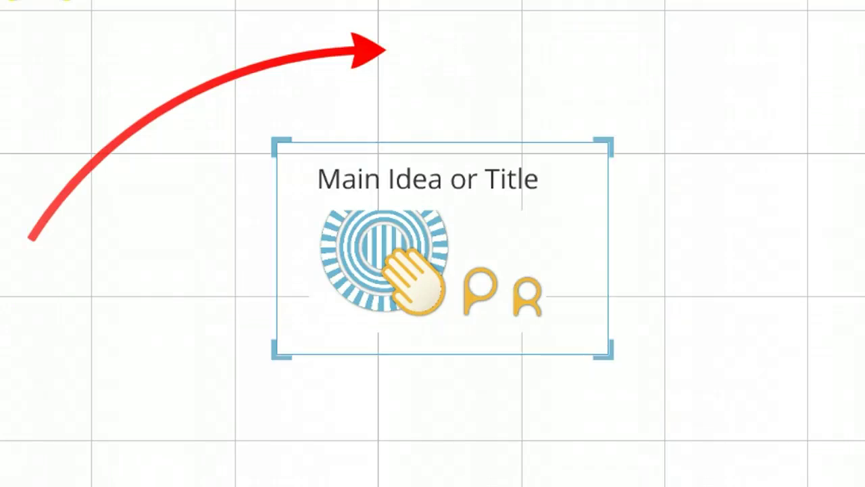
- Settle the logo inside the bracket frame and deselect it with Esc
click(706, 452)
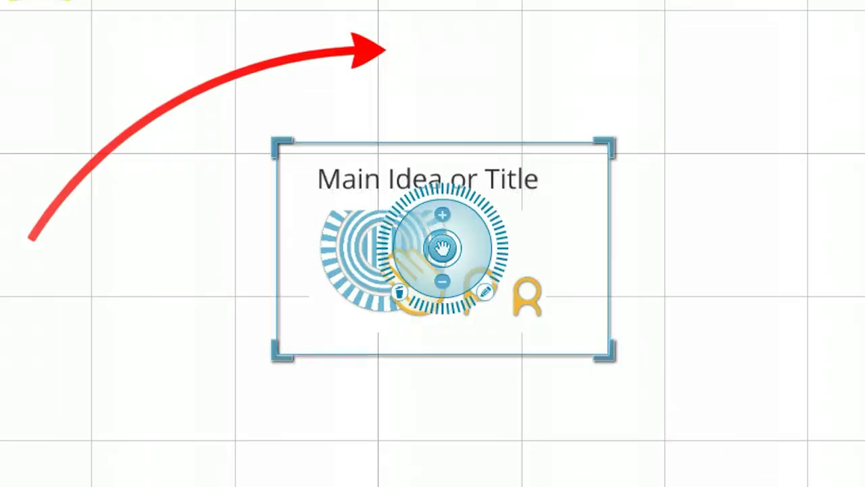
key(Escape)
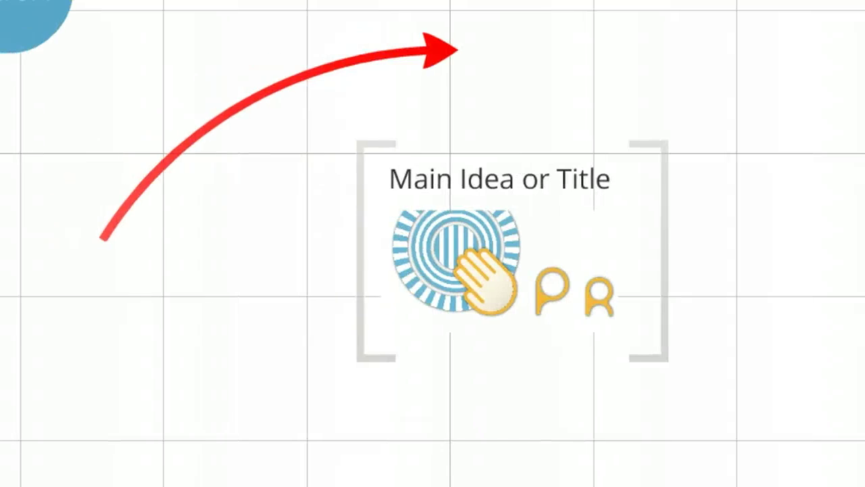
- Add the bracket frame as path step 1 and the red arrow as step 2
click(315, 315)
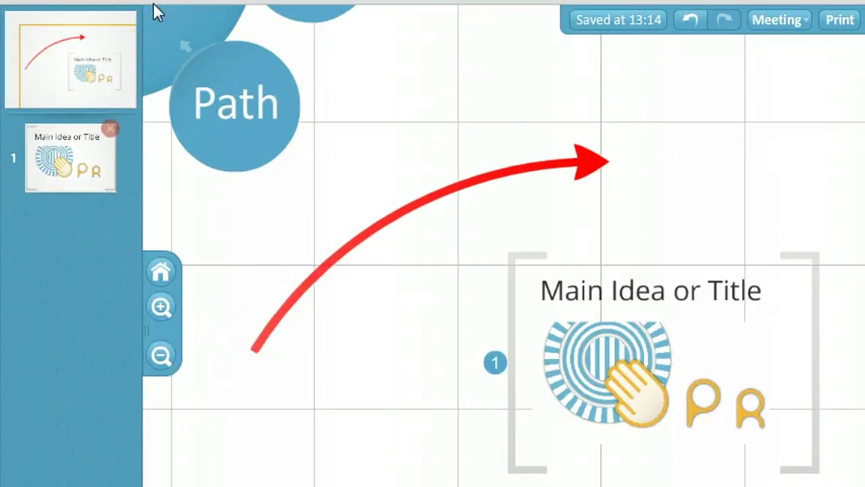
click(327, 8)
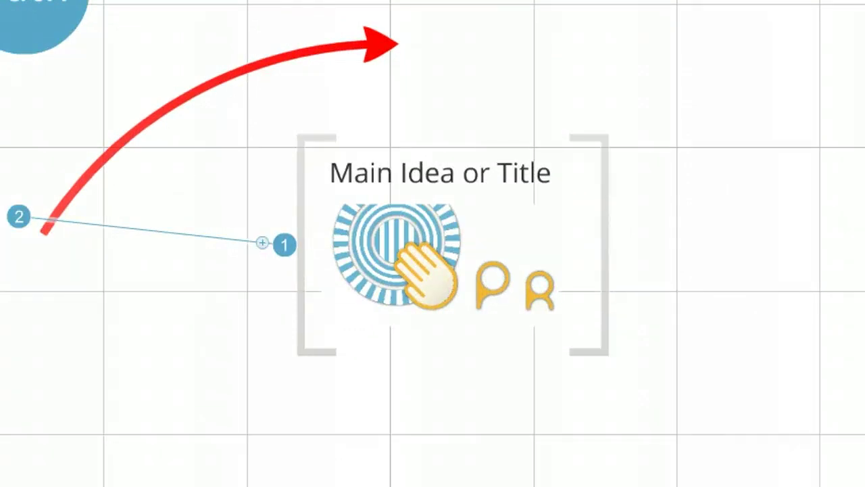
- Adjust the path stops, then drag the arrow step above the frame step in the Path sidebar
mouse_move(263, 250)
mouse_down()
mouse_move(94, 402)
mouse_move(196, 244)
mouse_up()
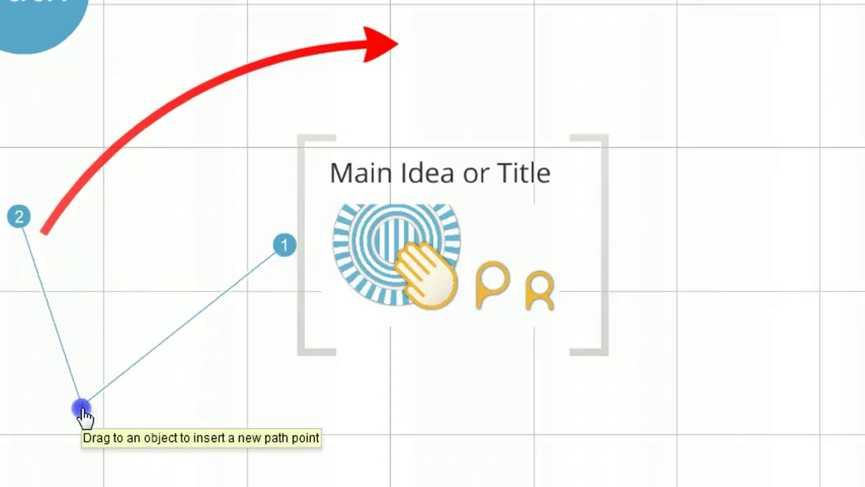
mouse_move(285, 246)
mouse_down()
mouse_move(279, 166)
mouse_move(294, 67)
mouse_move(305, 236)
mouse_up()
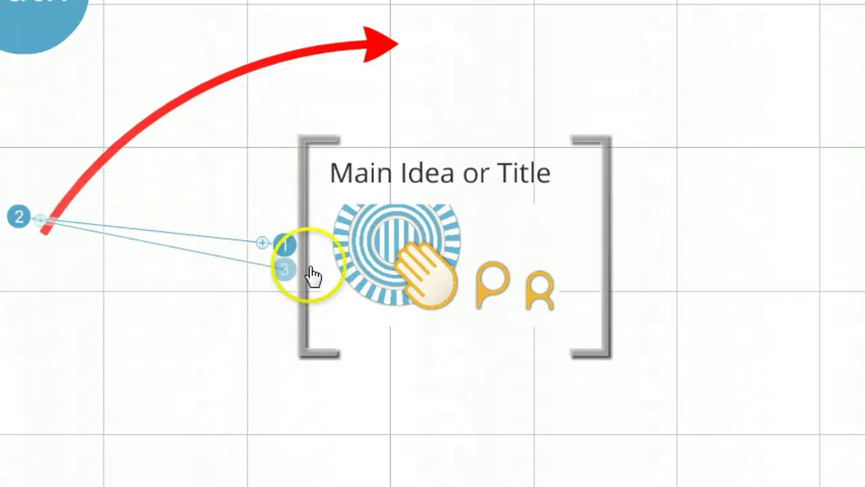
mouse_move(308, 275)
mouse_down()
mouse_move(316, 352)
mouse_move(297, 277)
mouse_up()
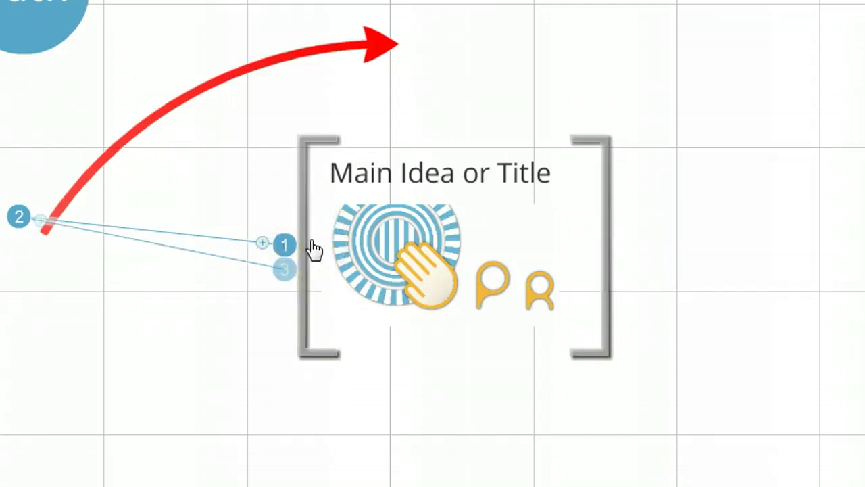
click(251, 245)
click(88, 11)
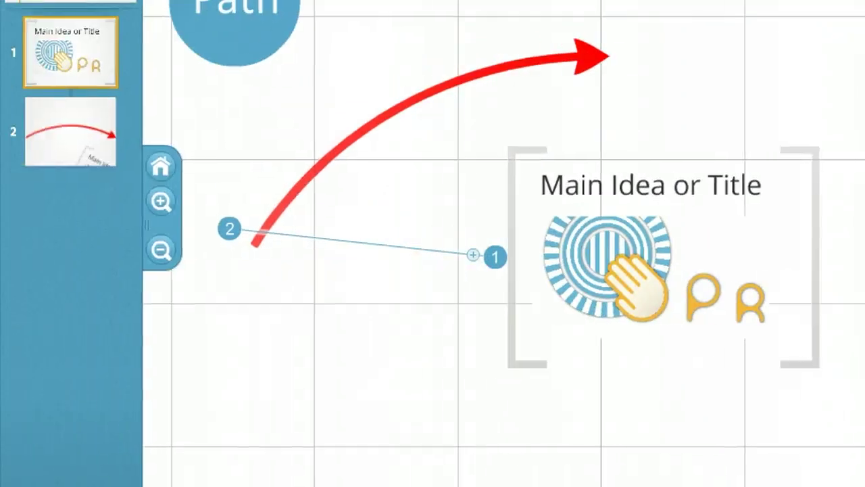
mouse_move(70, 147)
mouse_down()
mouse_move(91, 52)
mouse_move(90, 61)
mouse_up()
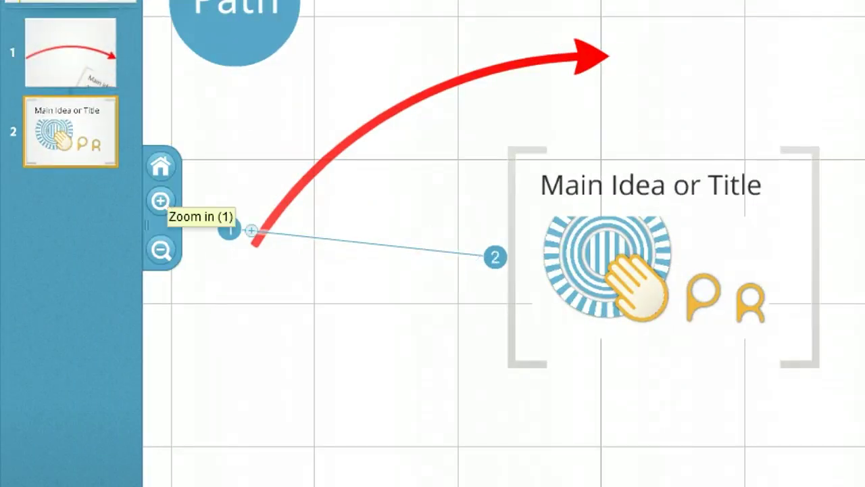
- Add the current view as step 3, delete it, then clear all path steps
mouse_move(70, 131)
click(386, 43)
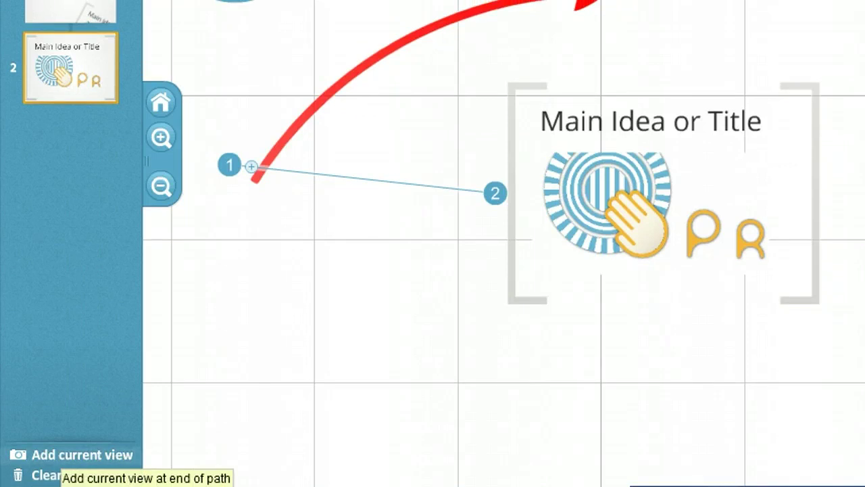
click(62, 454)
click(62, 455)
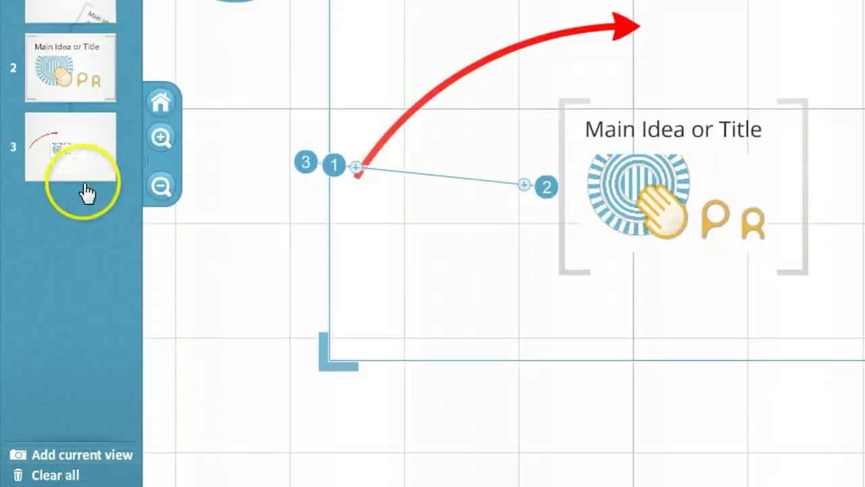
click(110, 120)
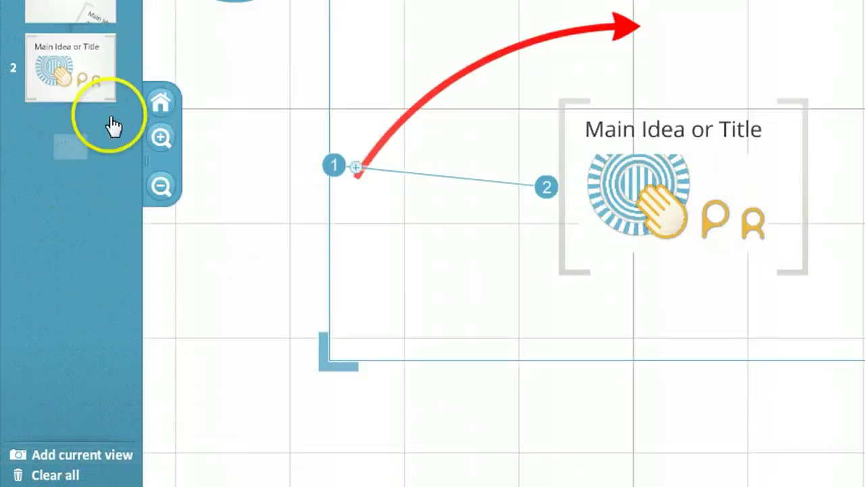
click(71, 474)
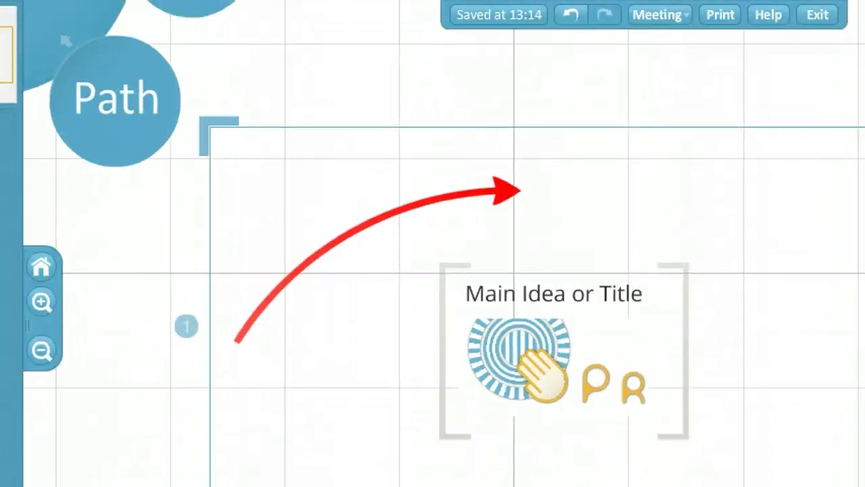
- Leave path editing and bring up the Colors & Fonts theme list
click(113, 98)
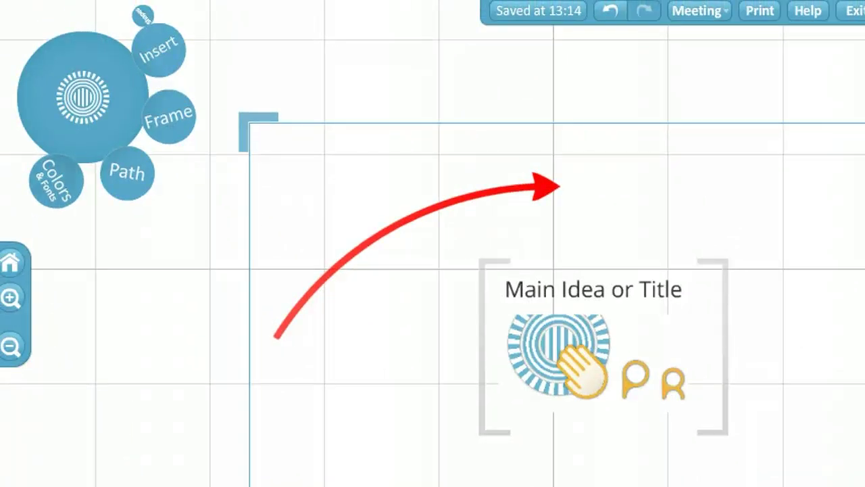
click(56, 181)
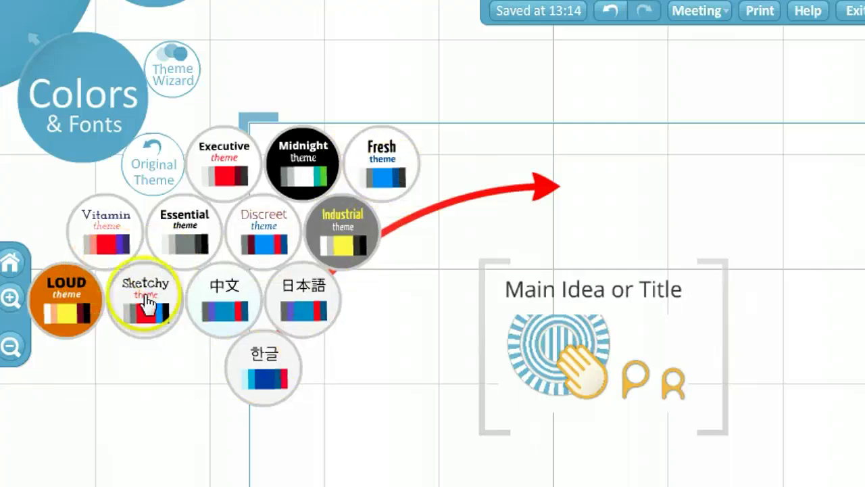
- Step through the Theme Wizard's Background, Fonts & Colors and Shapes pages, then finish
click(180, 78)
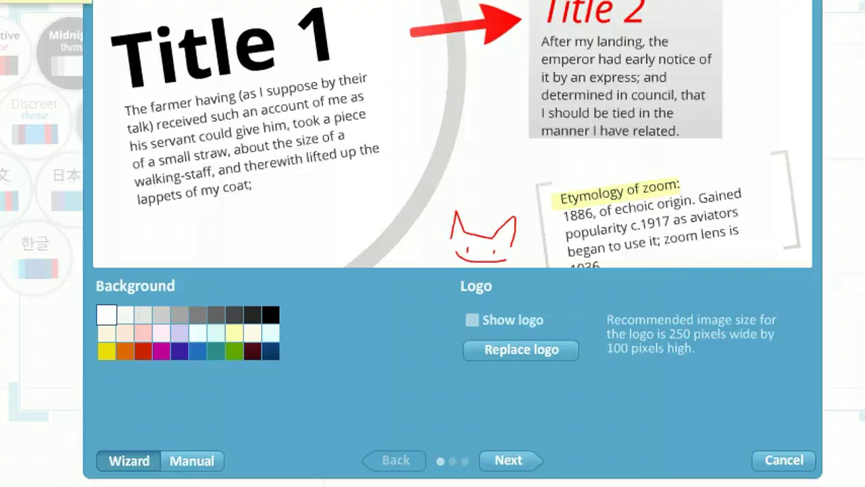
click(500, 460)
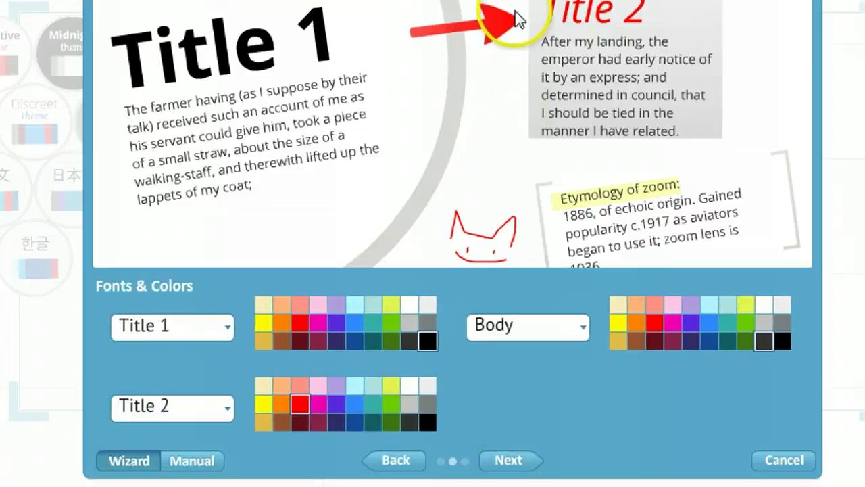
click(512, 461)
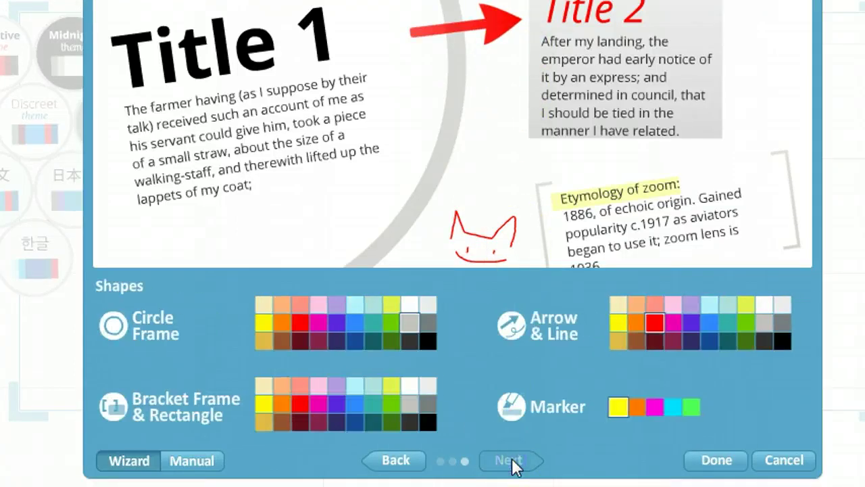
click(782, 459)
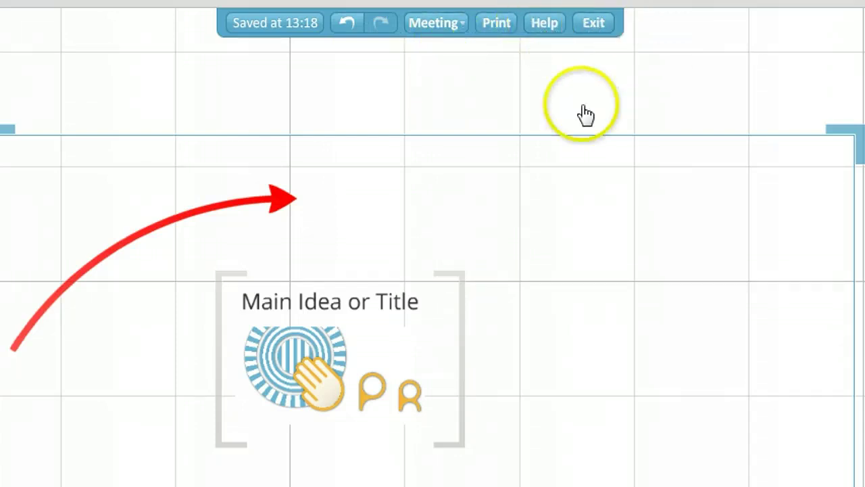
click(459, 26)
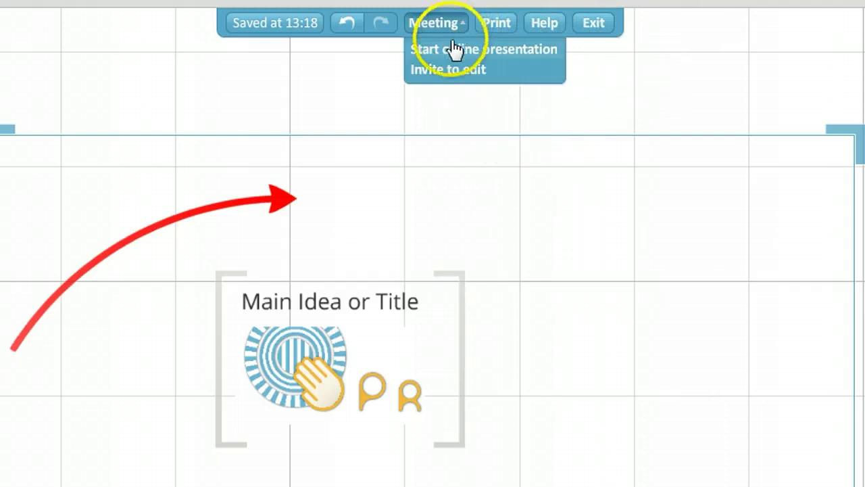
click(519, 70)
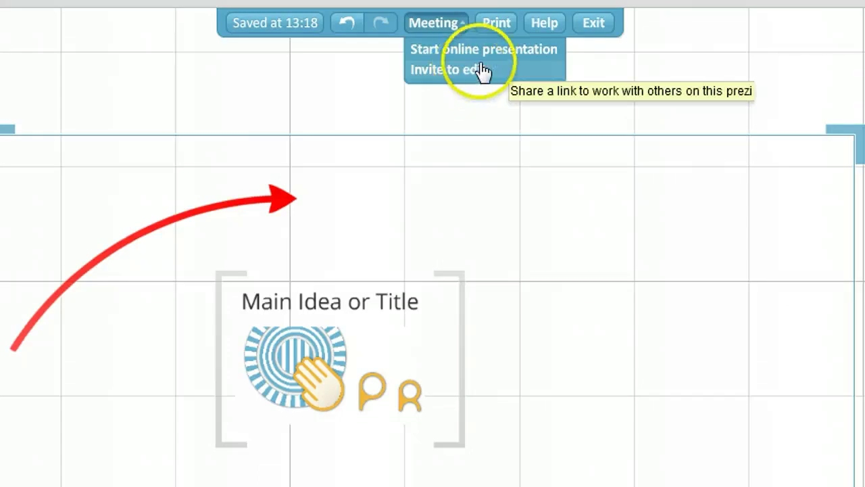
click(544, 17)
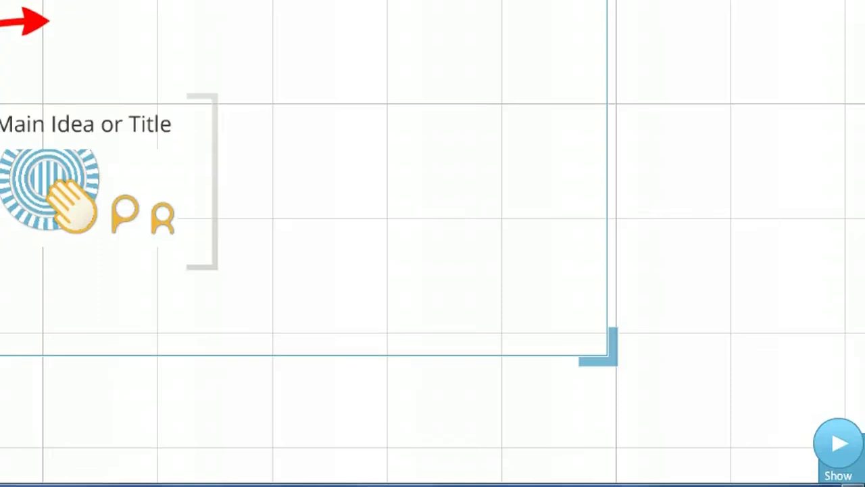
- Preview the presentation full screen, then retitle the frame heading 'How to use Prezi'
click(838, 442)
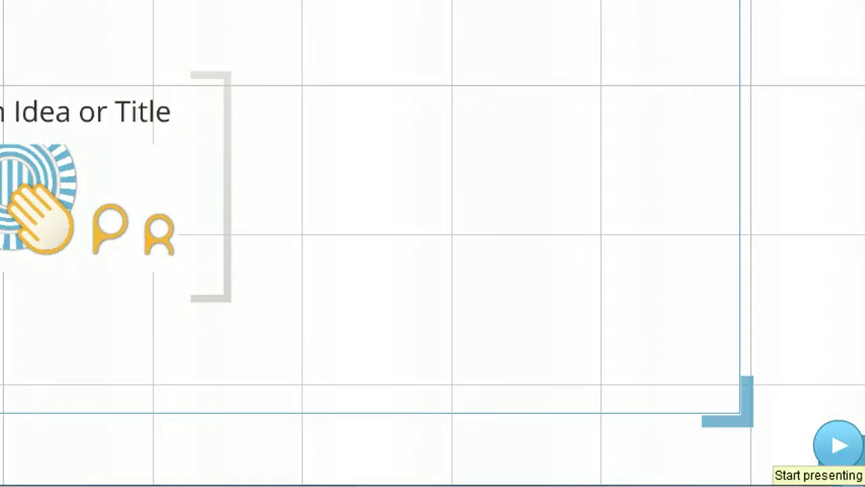
click(838, 444)
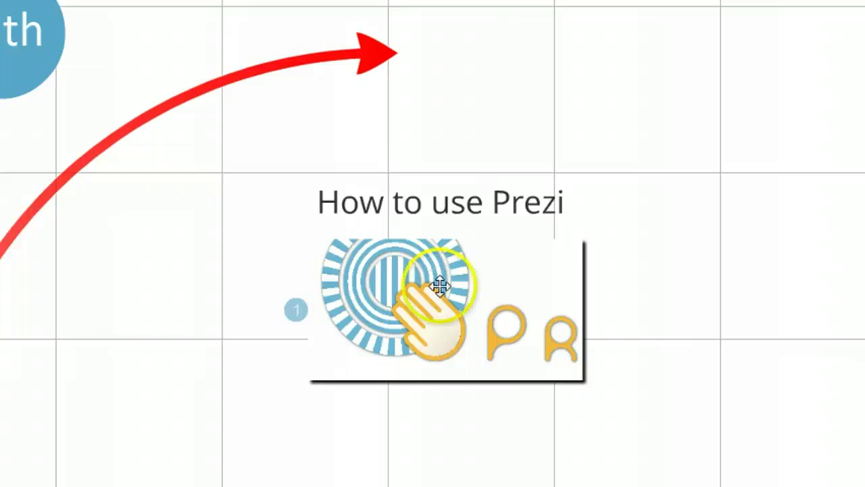
click(446, 398)
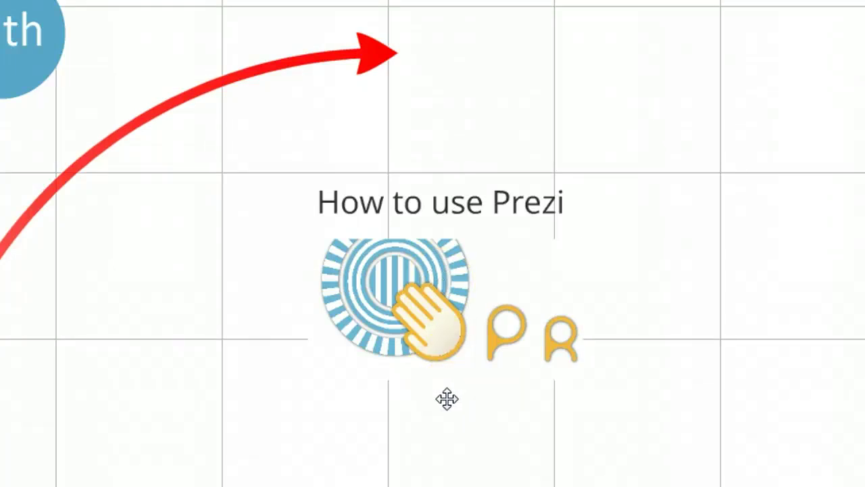